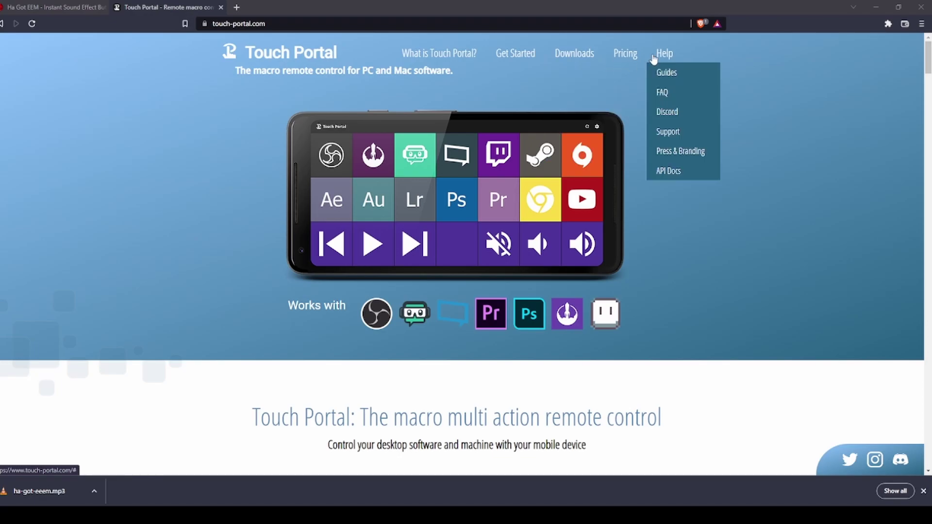
Review the Pricing section's one-time lifetime license note and the $13.99 Pro Upgrade price.
{"action": "left_click", "coordinate": [627, 55]}
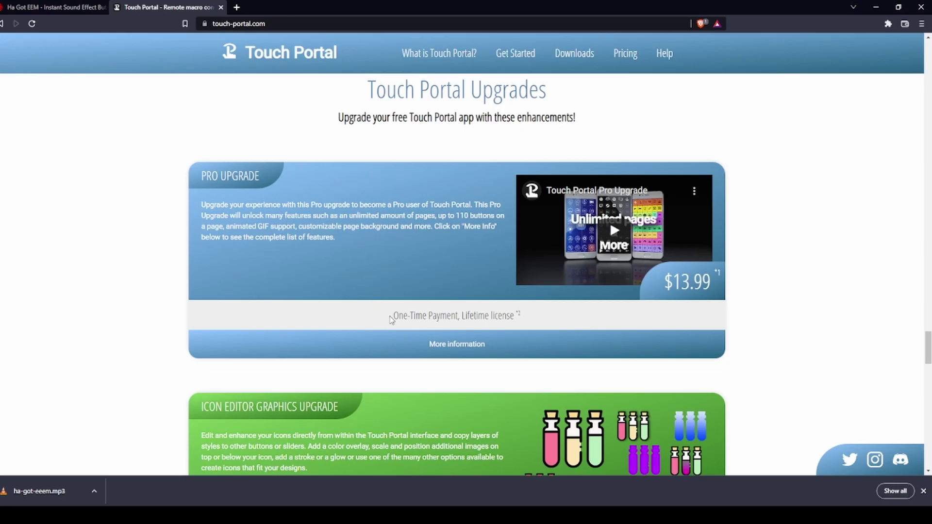
{"action": "left_click_drag", "start_coordinate": [389, 317], "coordinate": [525, 316]}
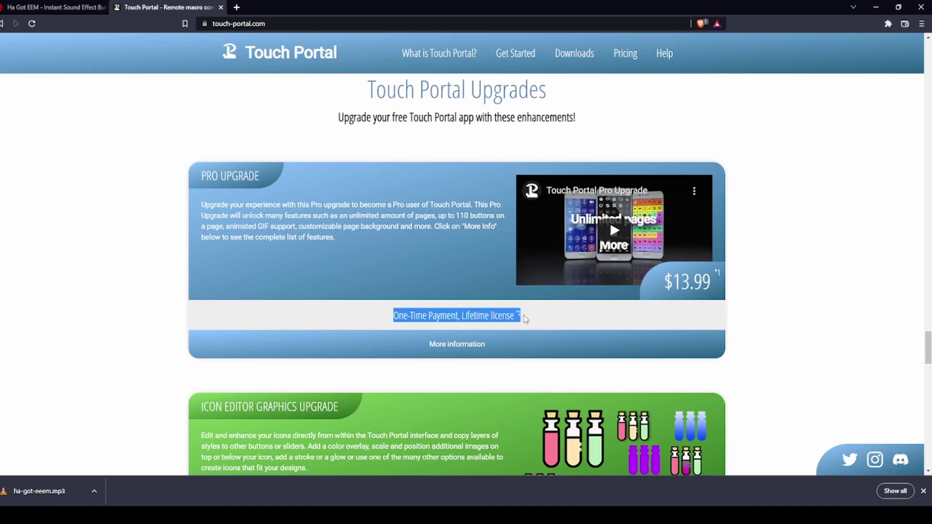
{"action": "left_click_drag", "start_coordinate": [665, 284], "coordinate": [716, 284]}
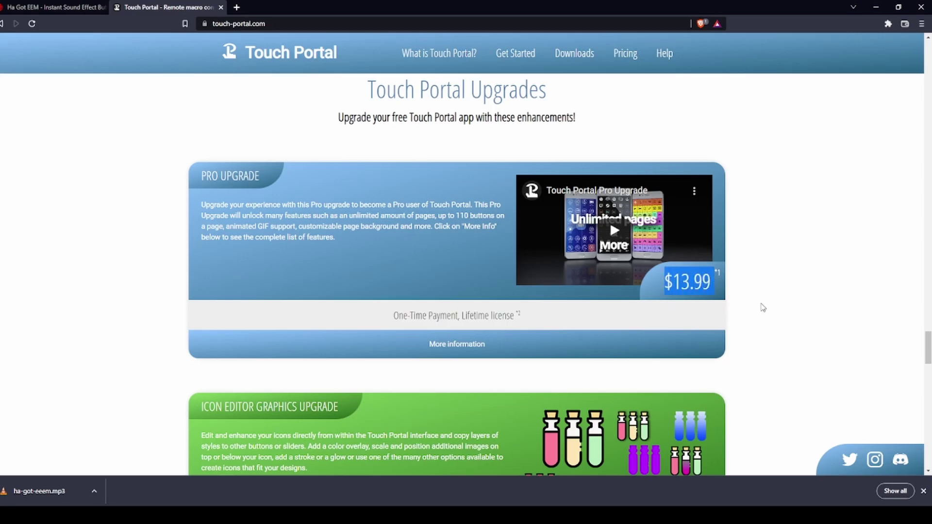
{"action": "left_click", "coordinate": [761, 305]}
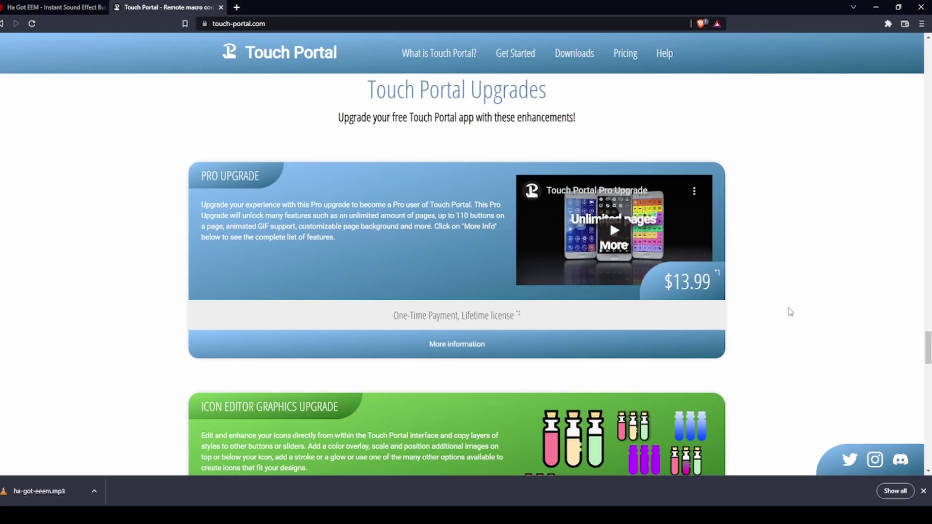
Scroll the site to the Popular Plug-ins cards.
{"action": "scroll", "coordinate": [790, 311], "scroll_direction": "up", "scroll_amount": 5}
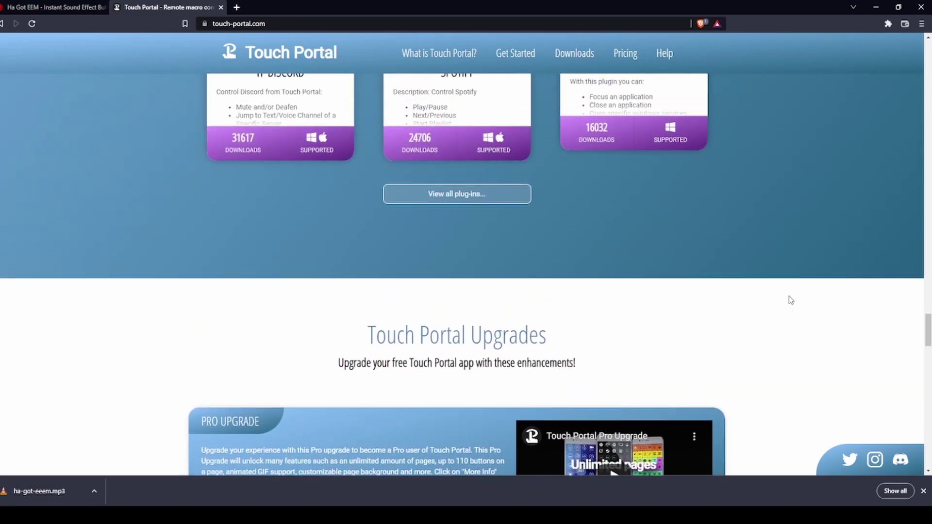
{"action": "scroll", "coordinate": [789, 298], "scroll_direction": "up", "scroll_amount": 10}
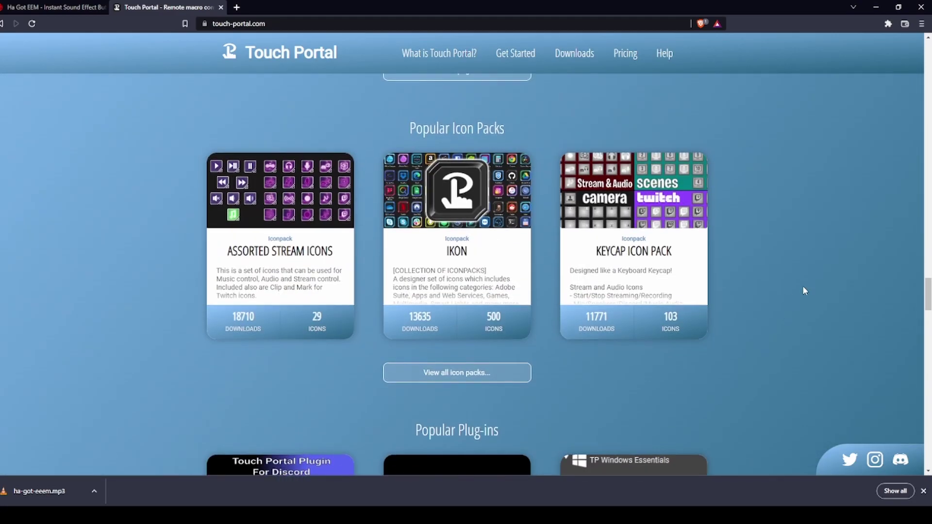
{"action": "scroll", "coordinate": [774, 256], "scroll_direction": "down", "scroll_amount": 5}
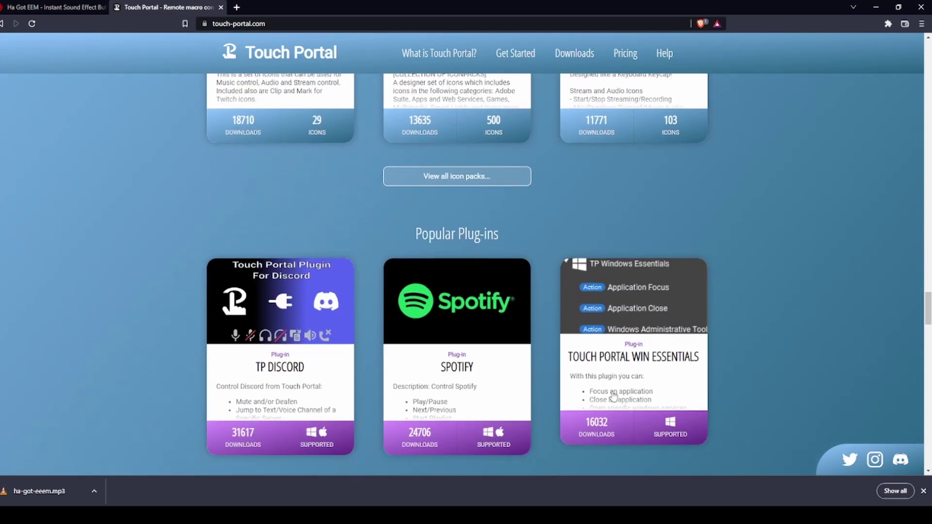
{"action": "mouse_move", "coordinate": [526, 515]}
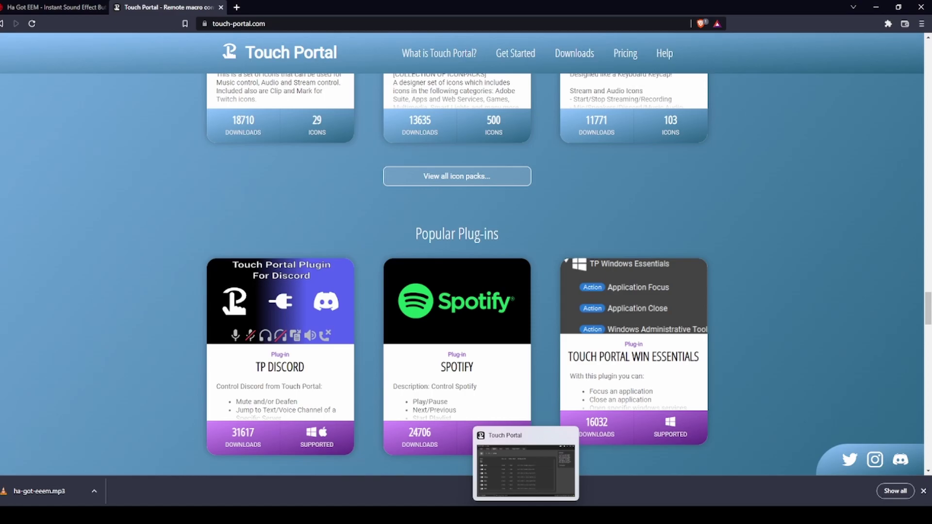
Bring up Touch Portal and open the Sounds folder in the Events list.
{"action": "left_click", "coordinate": [526, 468]}
{"action": "left_click", "coordinate": [165, 125]}
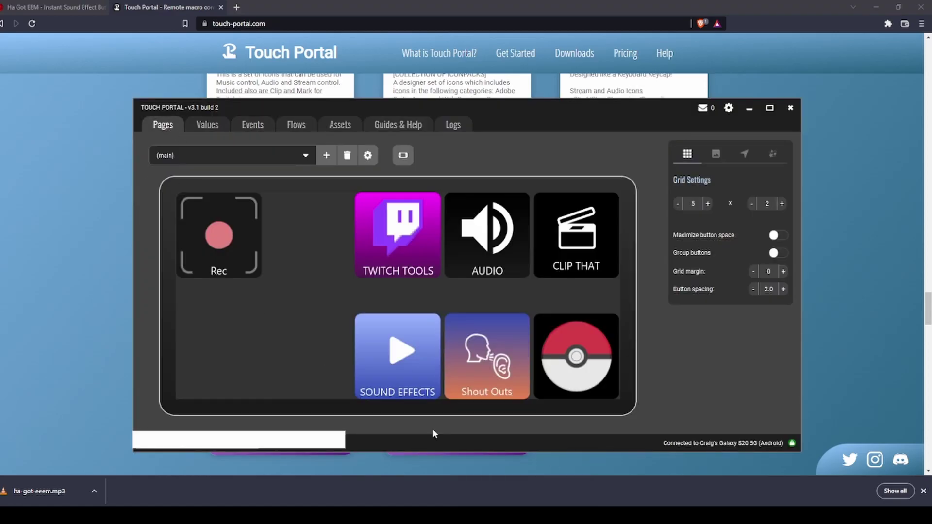
{"action": "left_click", "coordinate": [250, 127]}
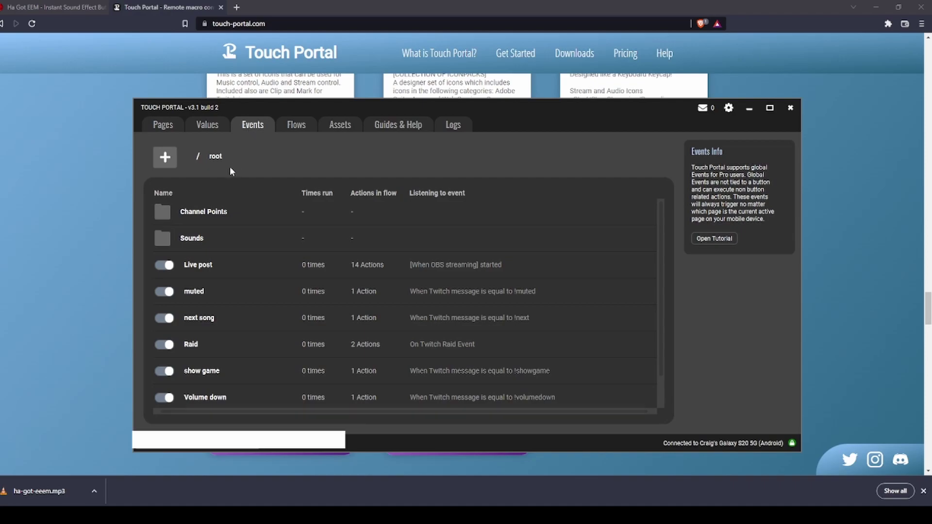
{"action": "left_click", "coordinate": [166, 160]}
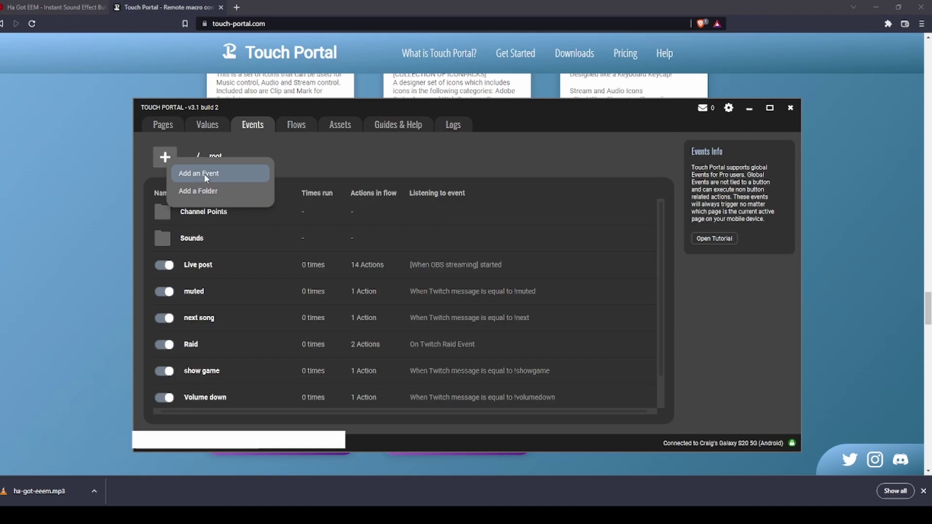
{"action": "left_click", "coordinate": [202, 239]}
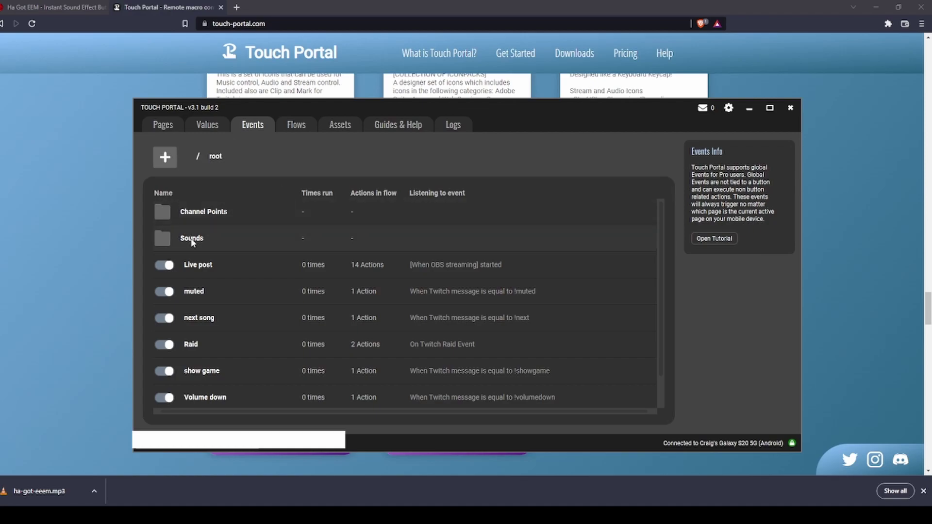
{"action": "double_click", "coordinate": [191, 240]}
{"action": "left_click", "coordinate": [171, 160]}
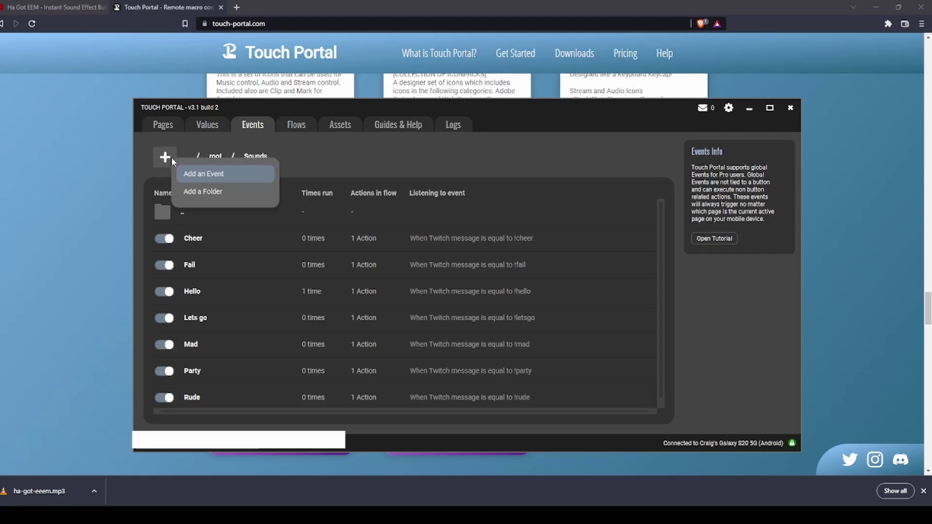
Preview the Ha Got EEM sound on Myinstants, try its MP3 download, and return to Touch Portal.
{"action": "left_click", "coordinate": [71, 7]}
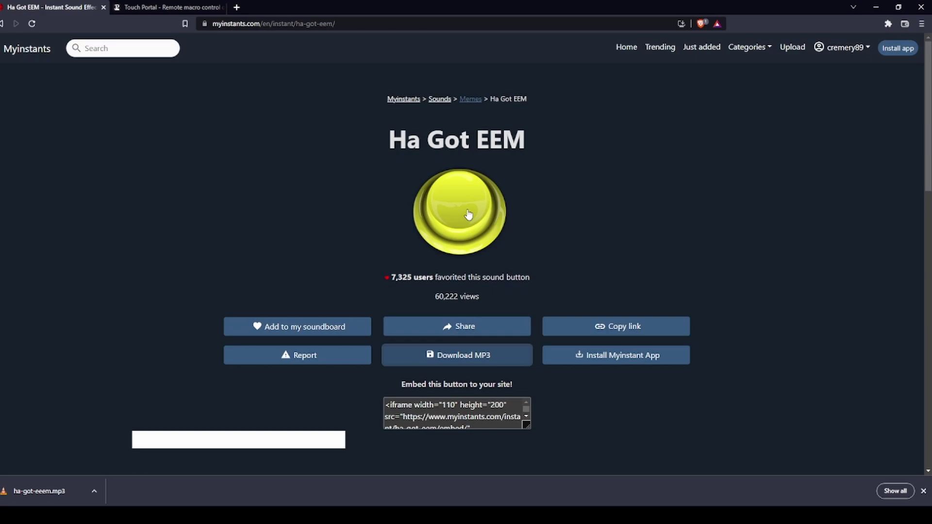
{"action": "left_click", "coordinate": [449, 202]}
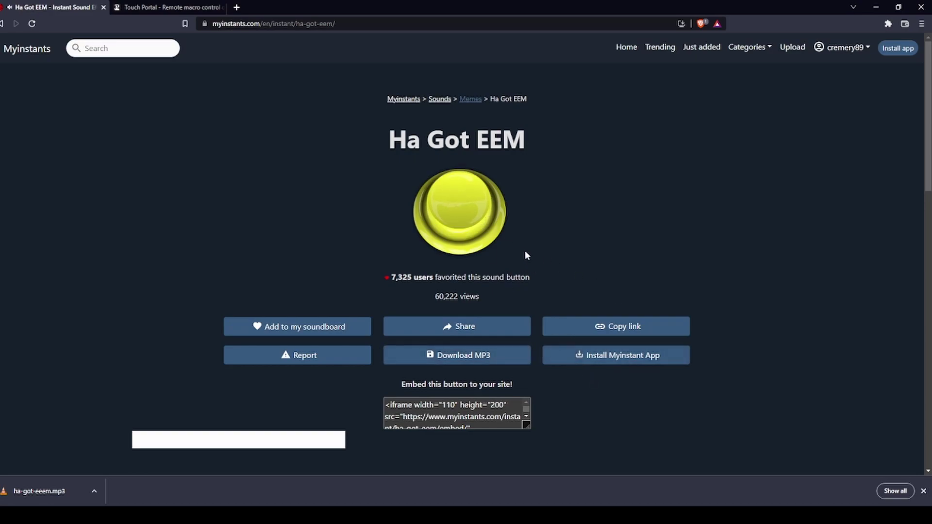
{"action": "left_click", "coordinate": [479, 359]}
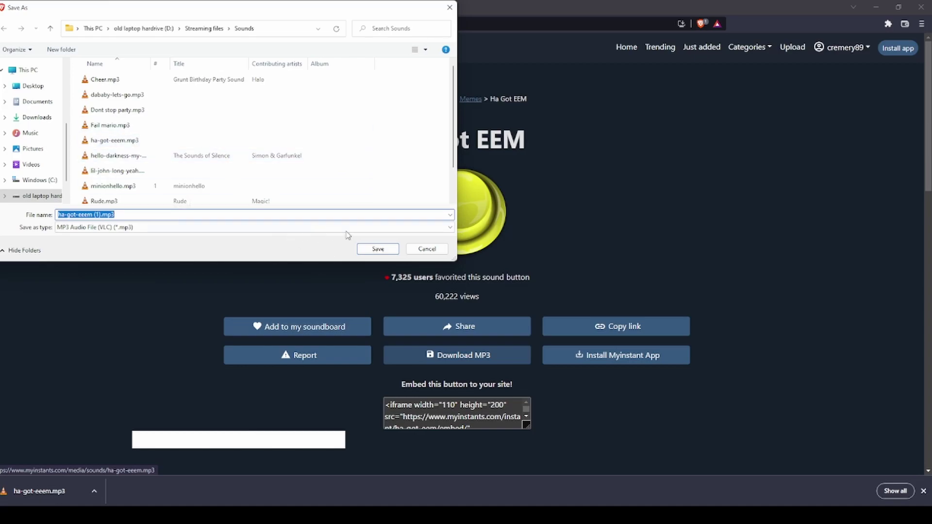
{"action": "left_click", "coordinate": [451, 8]}
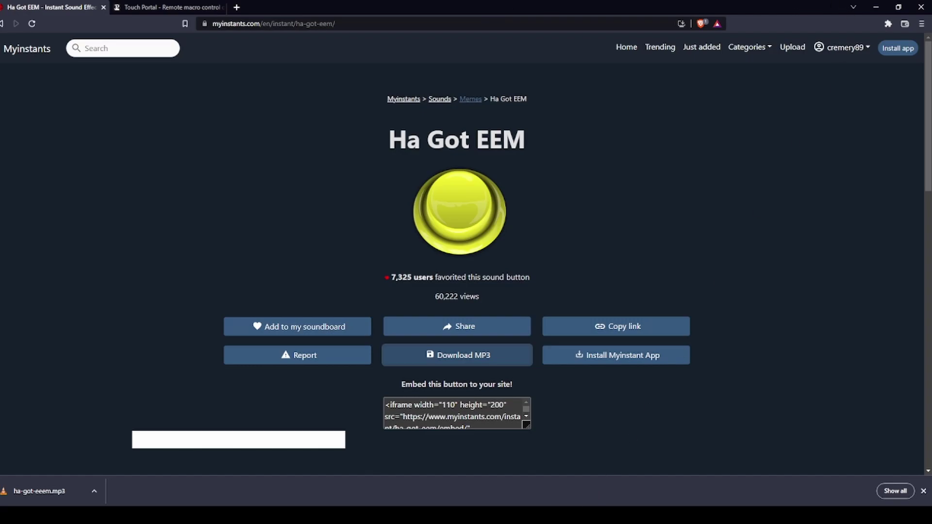
{"action": "key", "text": "alt+Tab"}
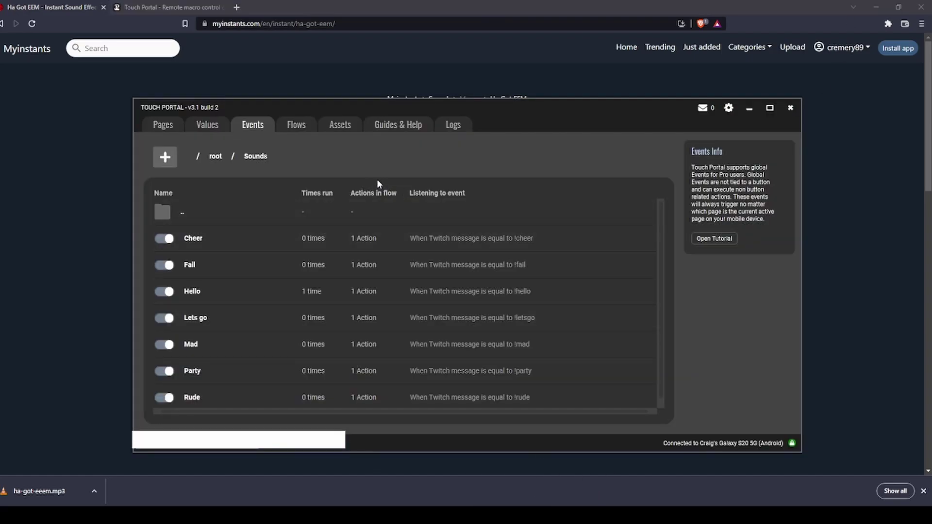
Create a new event in the Sounds folder and name it Ha-Got-Em.
{"action": "left_click", "coordinate": [173, 125]}
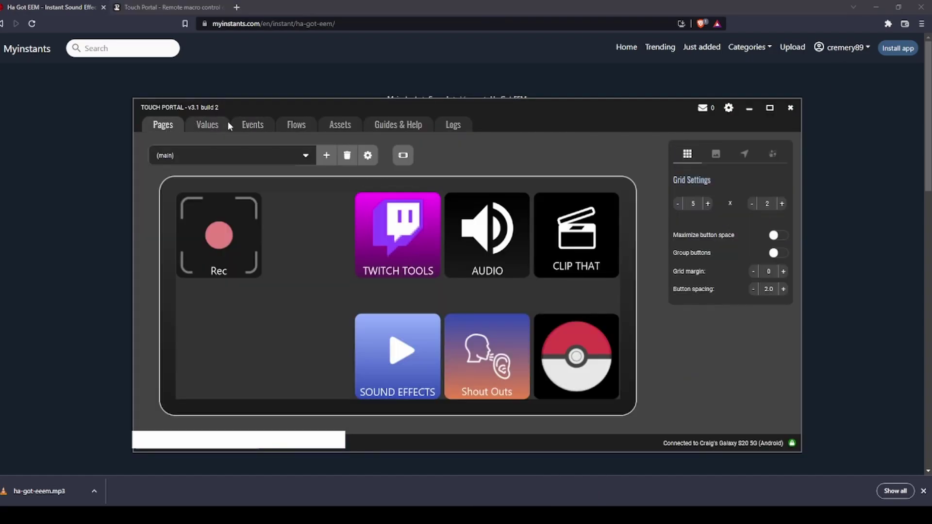
{"action": "left_click", "coordinate": [243, 126]}
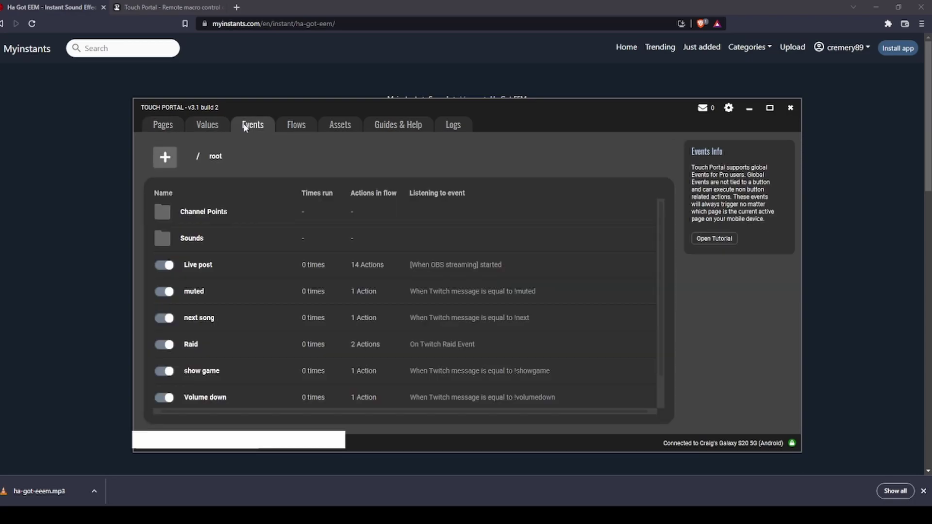
{"action": "double_click", "coordinate": [193, 227]}
{"action": "left_click", "coordinate": [165, 157]}
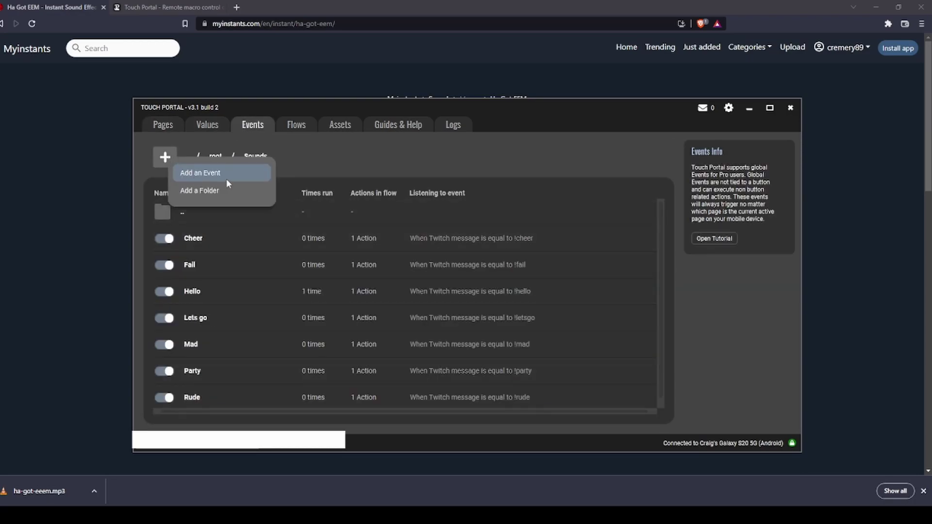
{"action": "left_click", "coordinate": [208, 176]}
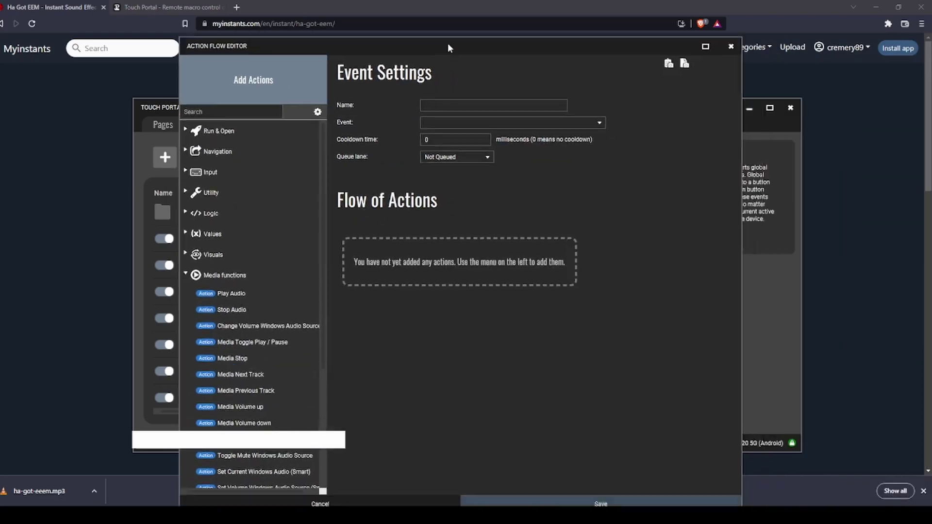
{"action": "left_click_drag", "start_coordinate": [448, 43], "coordinate": [397, 22]}
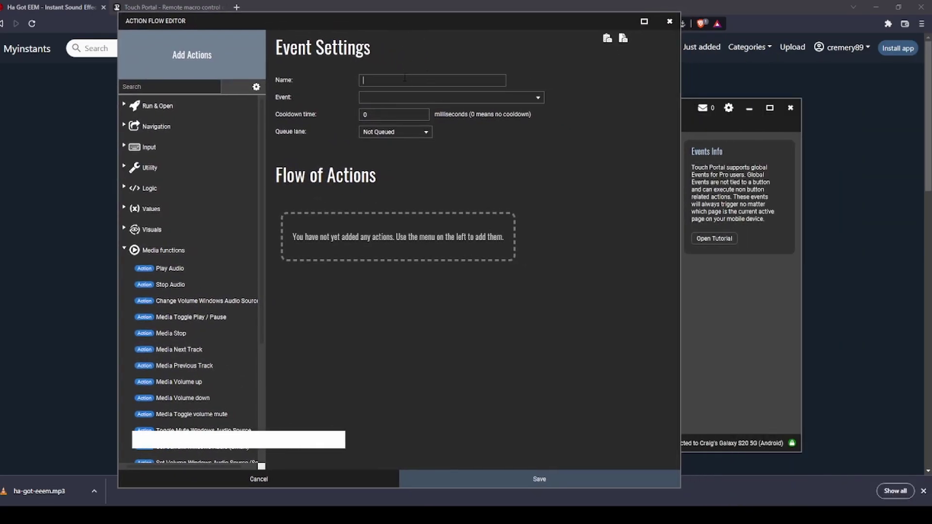
{"action": "type", "text": "Ha-Got-Em"}
Open the event trigger list and scroll down to the Twitch events.
{"action": "left_click", "coordinate": [534, 97]}
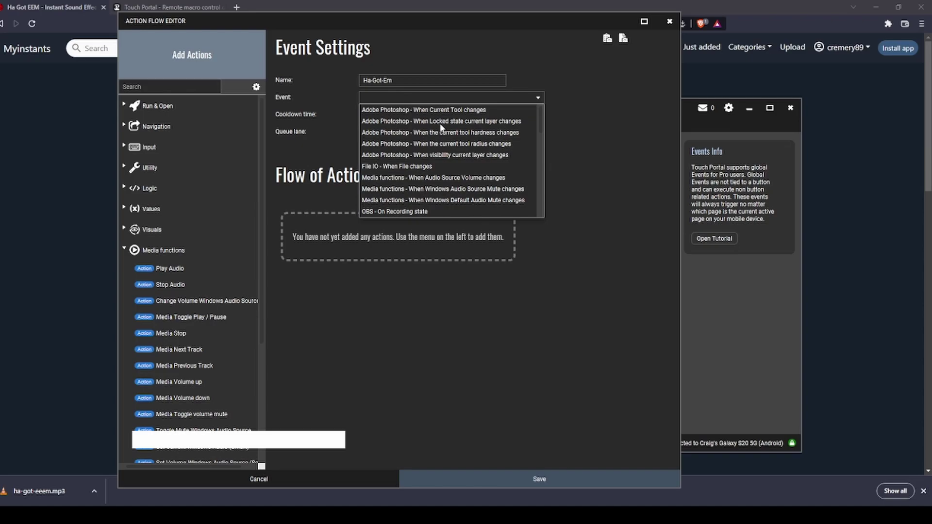
{"action": "scroll", "coordinate": [440, 169], "scroll_direction": "down", "scroll_amount": 5}
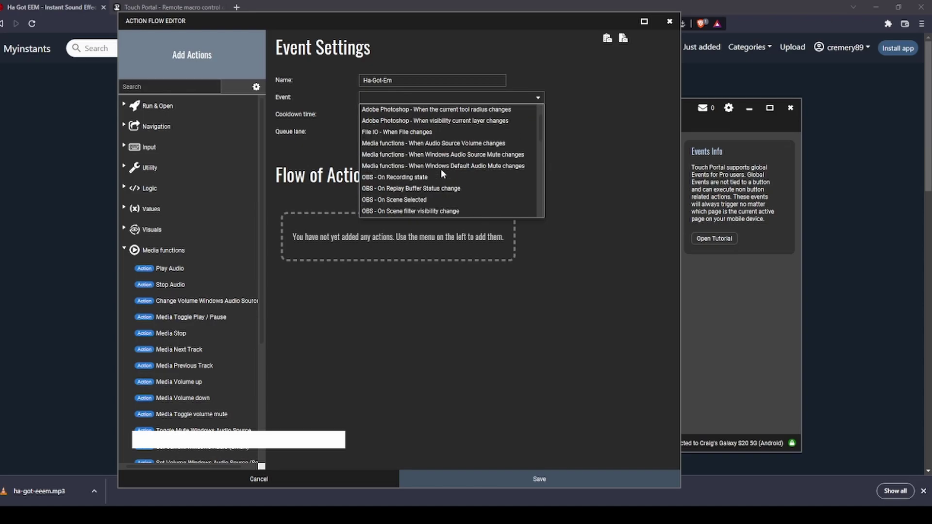
{"action": "scroll", "coordinate": [432, 176], "scroll_direction": "down", "scroll_amount": 3}
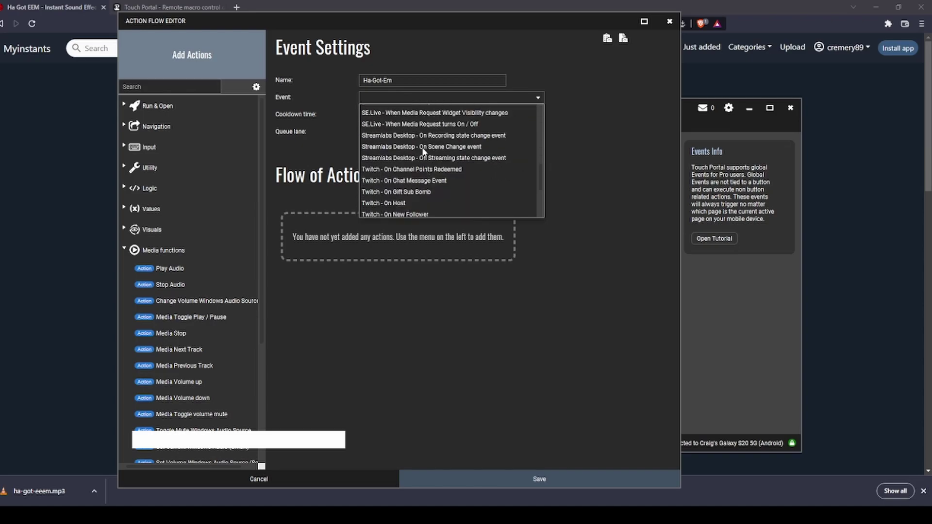
{"action": "scroll", "coordinate": [440, 146], "scroll_direction": "up", "scroll_amount": 2}
{"action": "scroll", "coordinate": [390, 148], "scroll_direction": "down", "scroll_amount": 1}
{"action": "scroll", "coordinate": [390, 148], "scroll_direction": "down", "scroll_amount": 1}
Set the trigger to Twitch On Chat Message Event, keeping the sender as Everyone.
{"action": "left_click", "coordinate": [410, 181]}
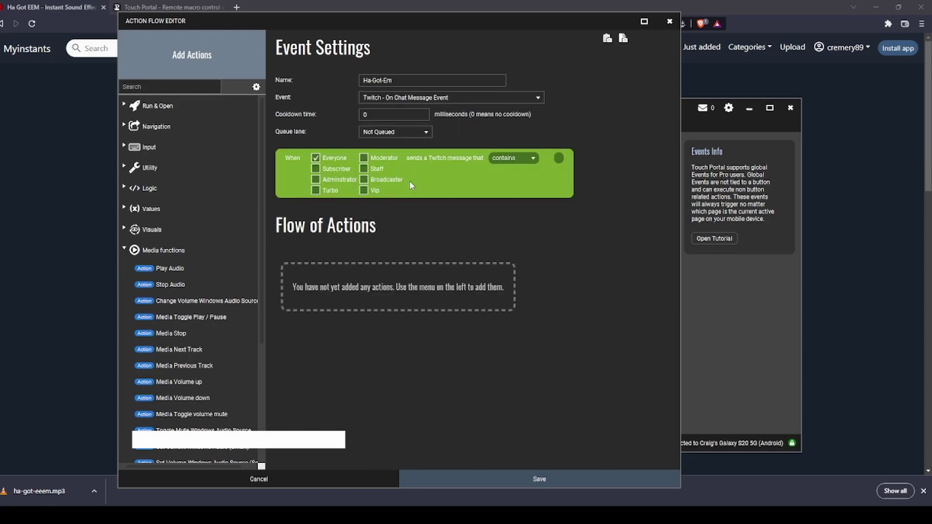
{"action": "left_click", "coordinate": [315, 158]}
{"action": "left_click", "coordinate": [316, 169]}
{"action": "left_click", "coordinate": [316, 158]}
Require the chat message to equal !gotem and set the cooldown to 1000 ms.
{"action": "left_click", "coordinate": [532, 157]}
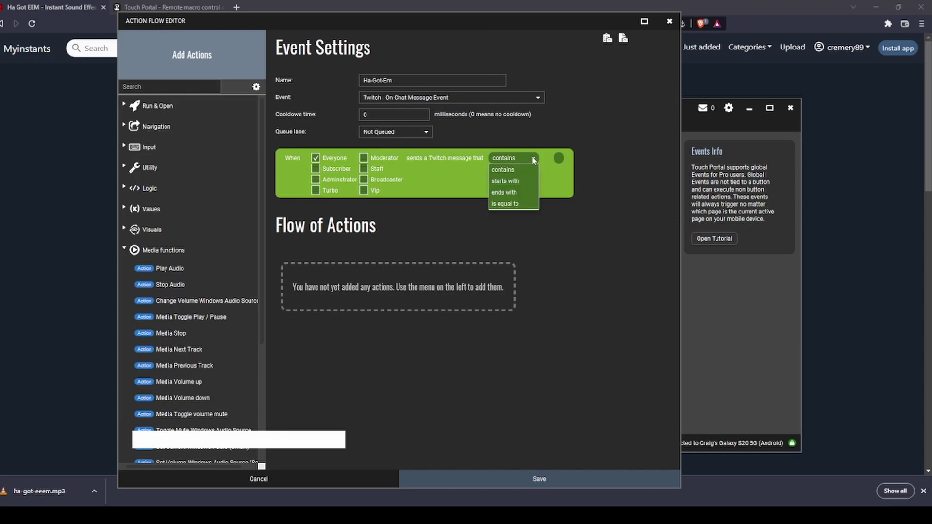
{"action": "left_click", "coordinate": [515, 205]}
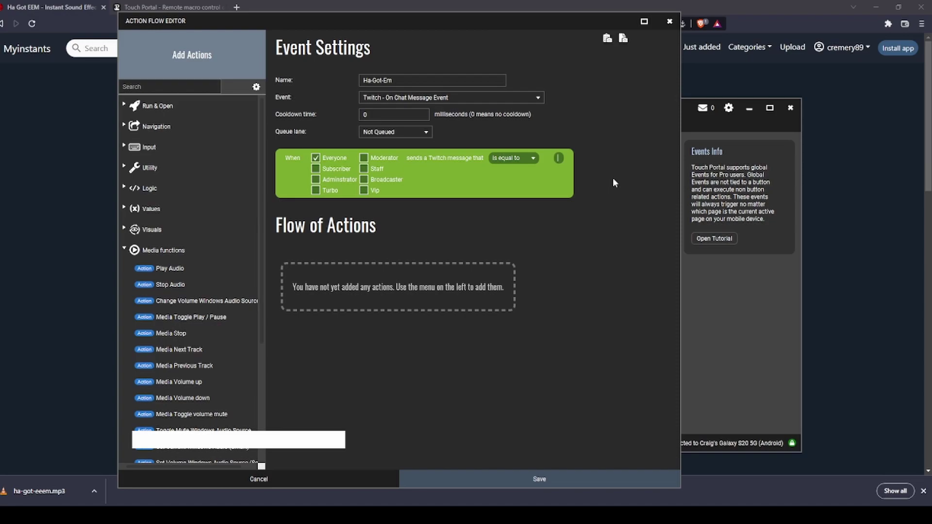
{"action": "key", "text": "Tab"}
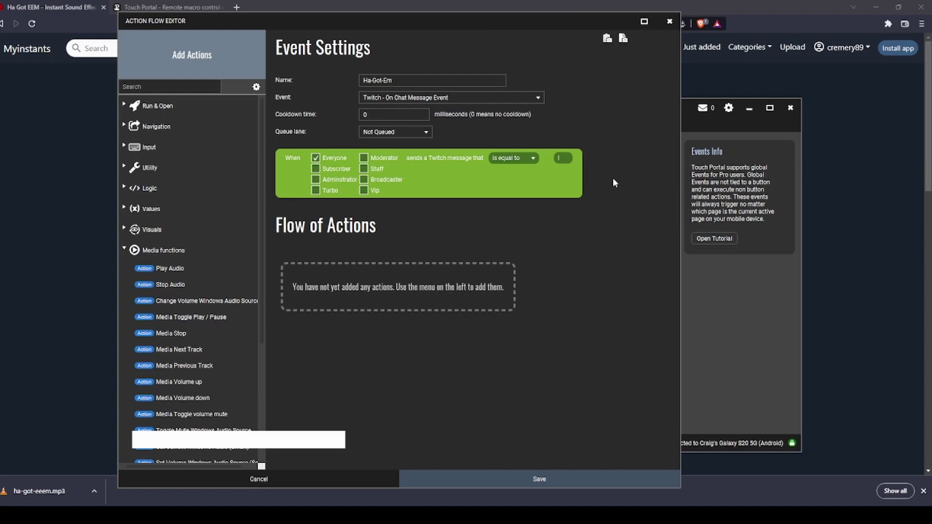
{"action": "type", "text": "!gotem"}
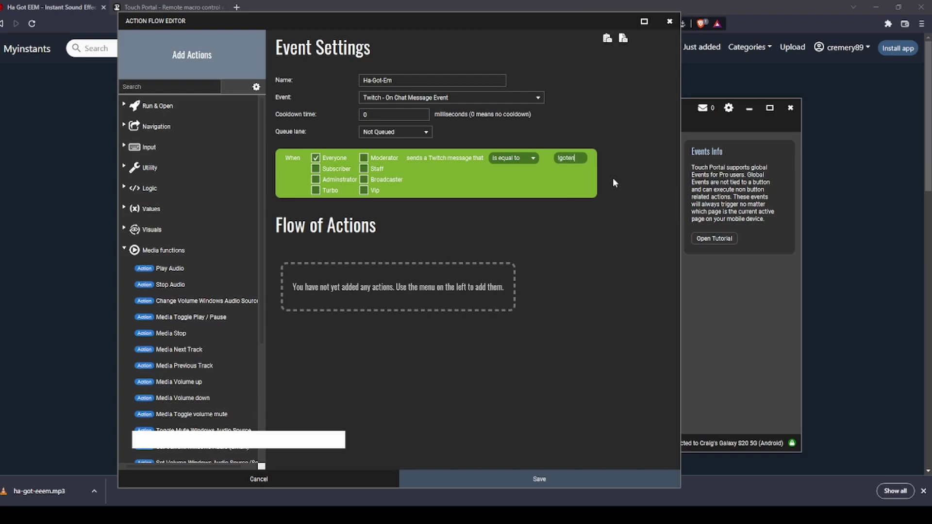
{"action": "key", "text": "BackSpace"}
{"action": "type", "text": "m"}
{"action": "key", "text": "BackSpace"}
{"action": "type", "text": "1000"}
Add a Play Audio action playing ha-got-eeem.mp3 at 100% volume.
{"action": "left_click", "coordinate": [188, 252]}
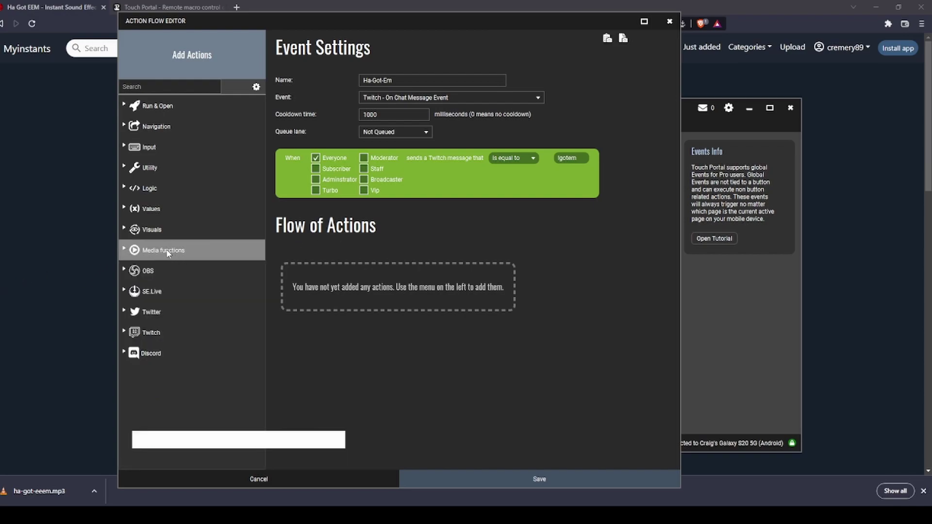
{"action": "left_click", "coordinate": [127, 251]}
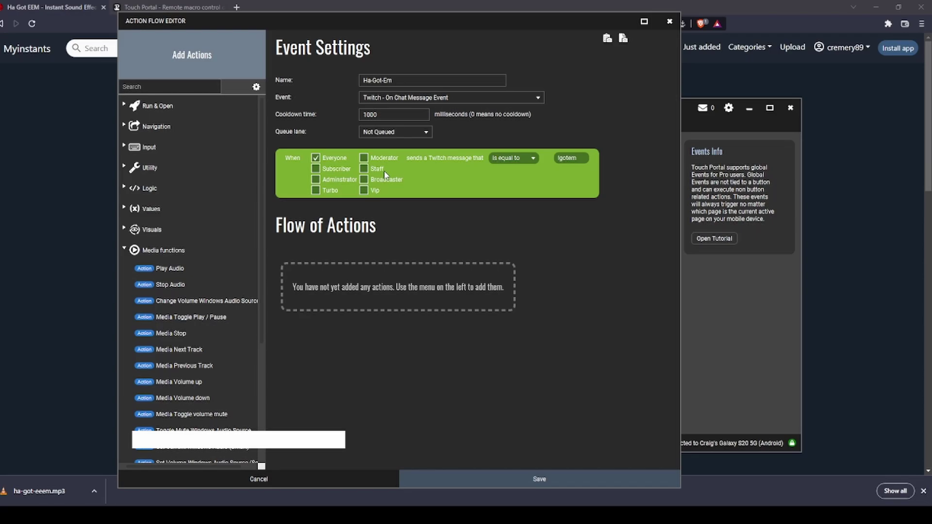
{"action": "left_click", "coordinate": [172, 274]}
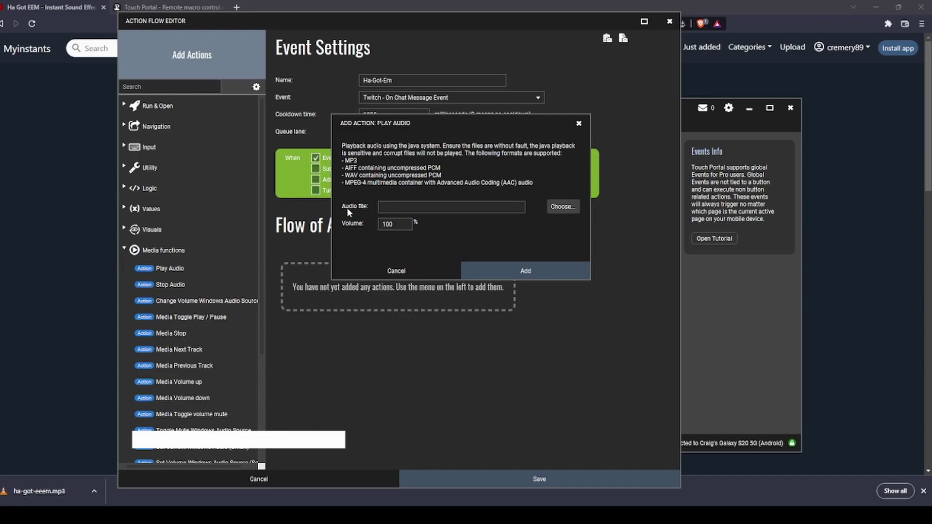
{"action": "left_click", "coordinate": [555, 212]}
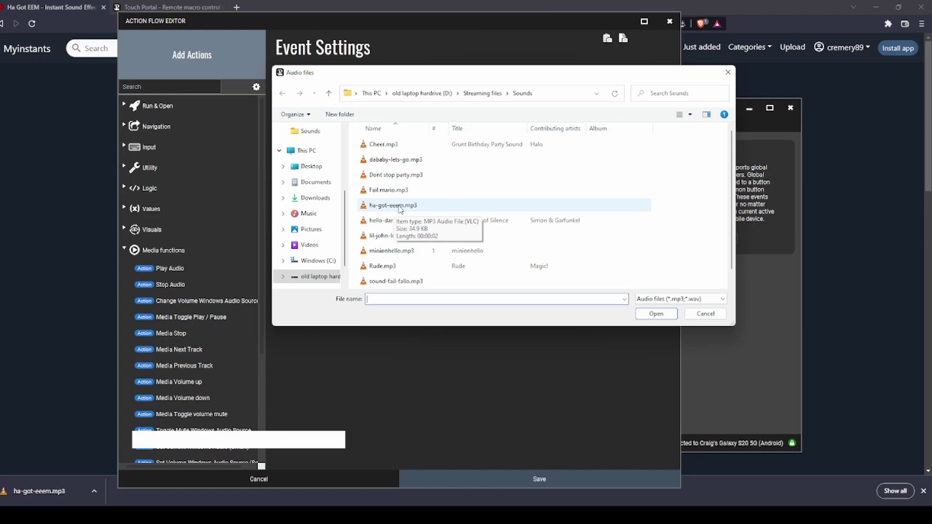
{"action": "left_click", "coordinate": [401, 208]}
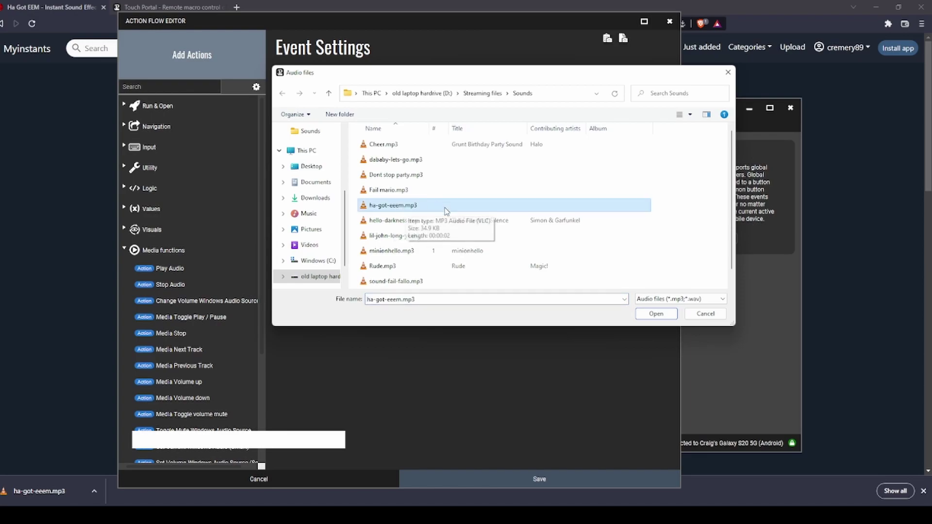
{"action": "double_click", "coordinate": [401, 209]}
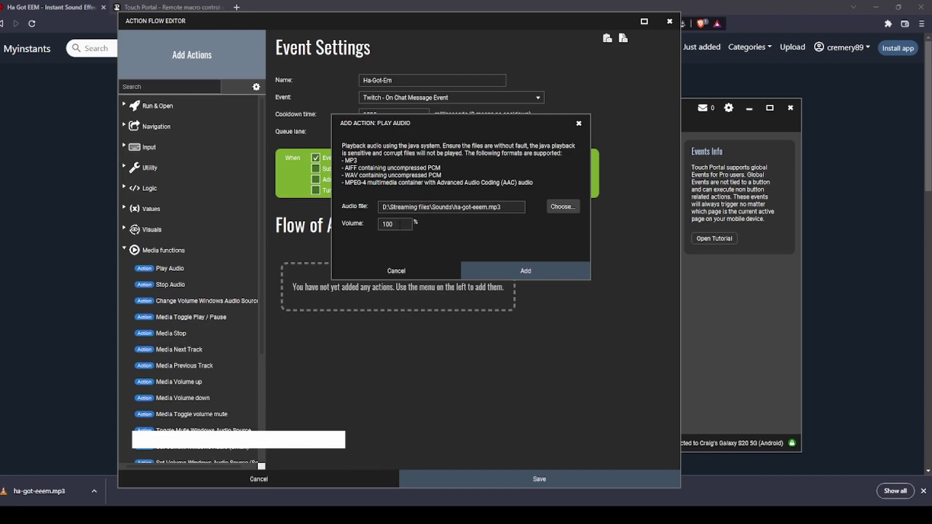
{"action": "left_click_drag", "start_coordinate": [391, 225], "coordinate": [379, 228]}
{"action": "left_click", "coordinate": [518, 271]}
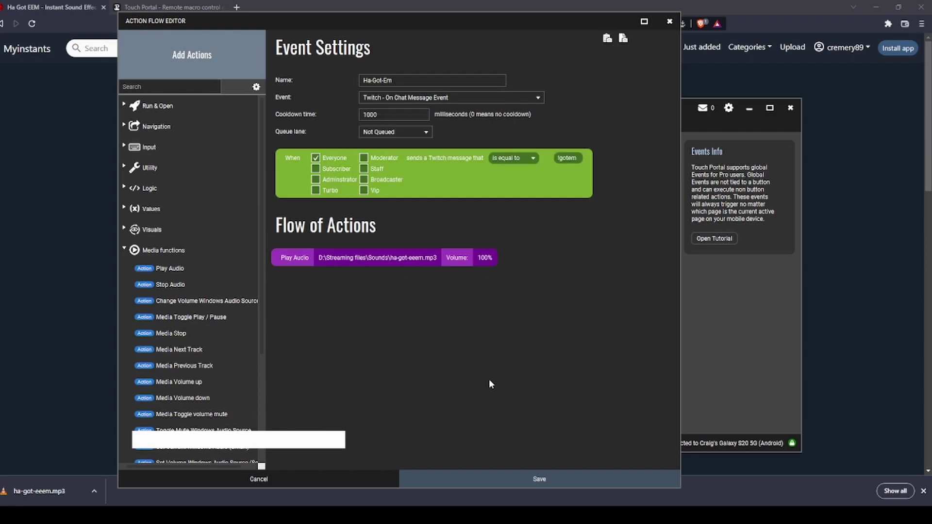
Save the Ha-Got-Em event and return to the Events list.
{"action": "left_click", "coordinate": [541, 480]}
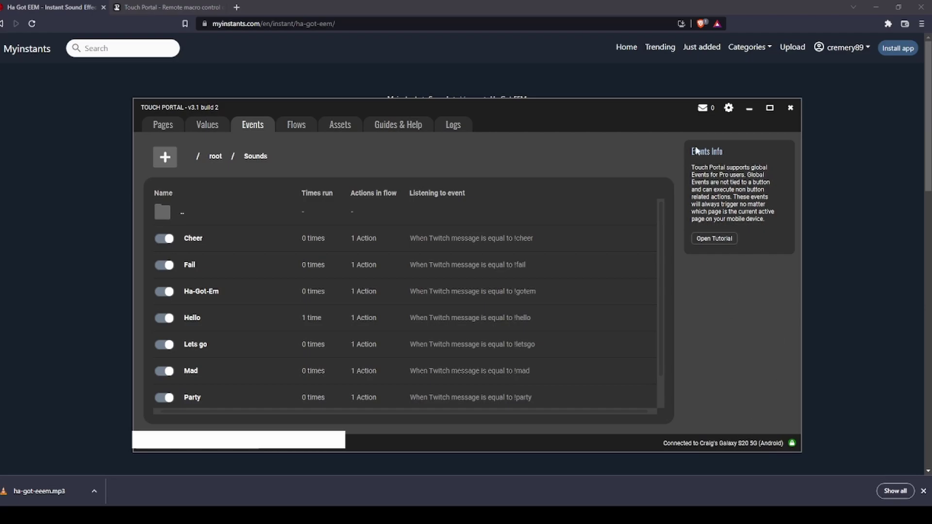
Maximize OBS, unmute Desktop Audio, and send !gotem in the stream chat.
{"action": "key", "text": "alt+Tab"}
{"action": "double_click", "coordinate": [580, 73]}
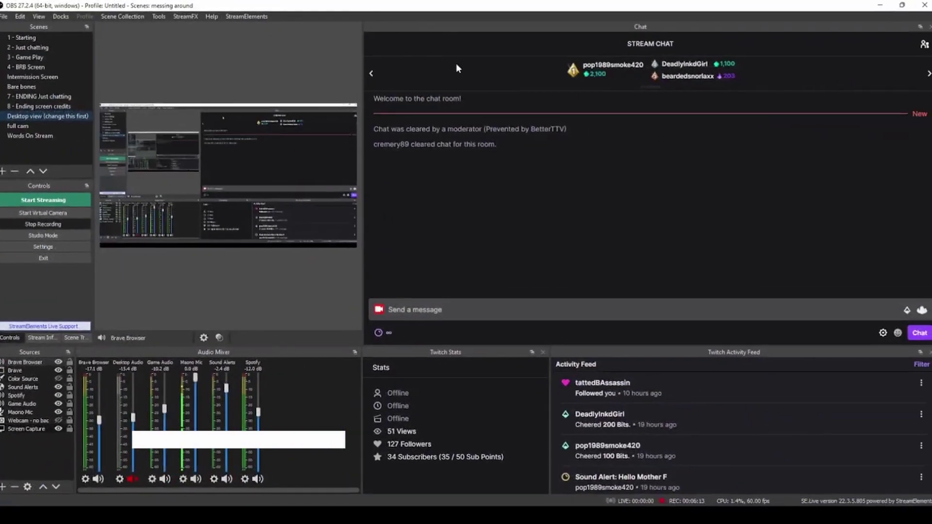
{"action": "left_click", "coordinate": [569, 315]}
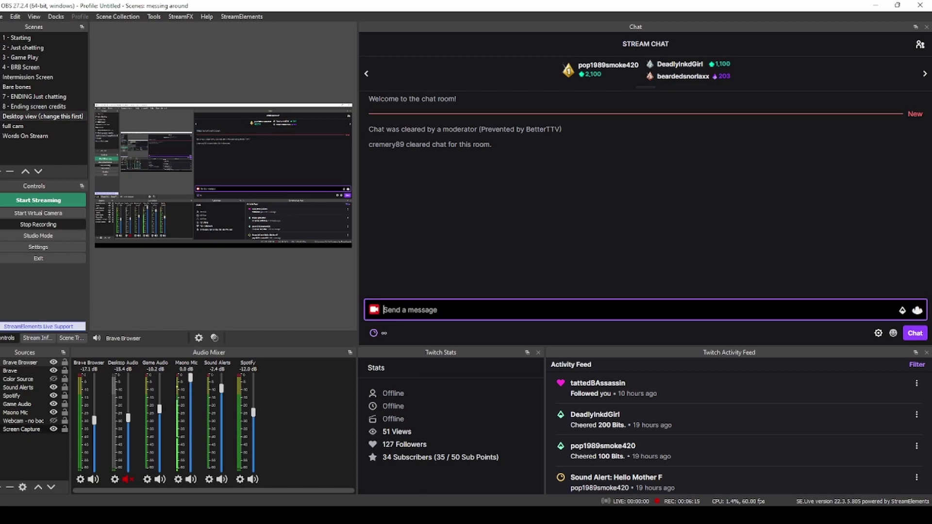
{"action": "type", "text": "I"}
{"action": "type", "text": "gotem"}
{"action": "left_click", "coordinate": [127, 479]}
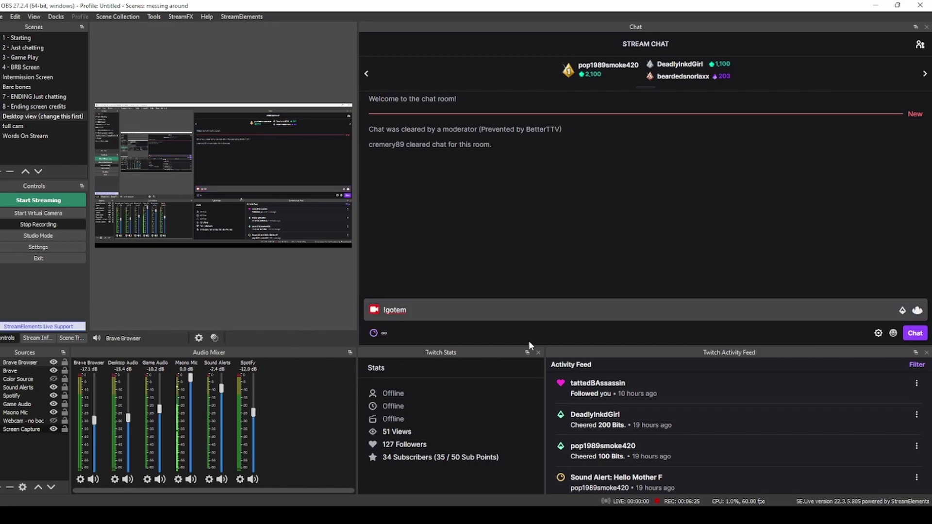
{"action": "left_click", "coordinate": [478, 312]}
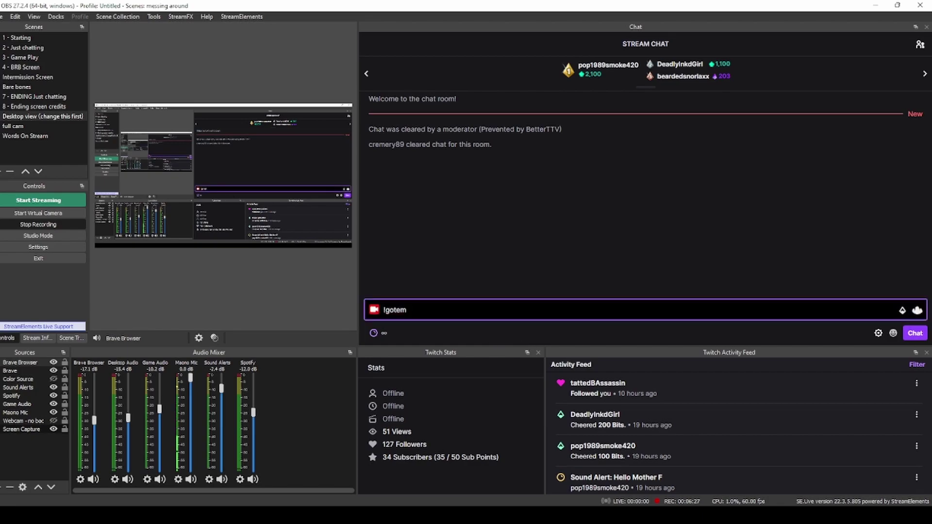
{"action": "key", "text": "Return"}
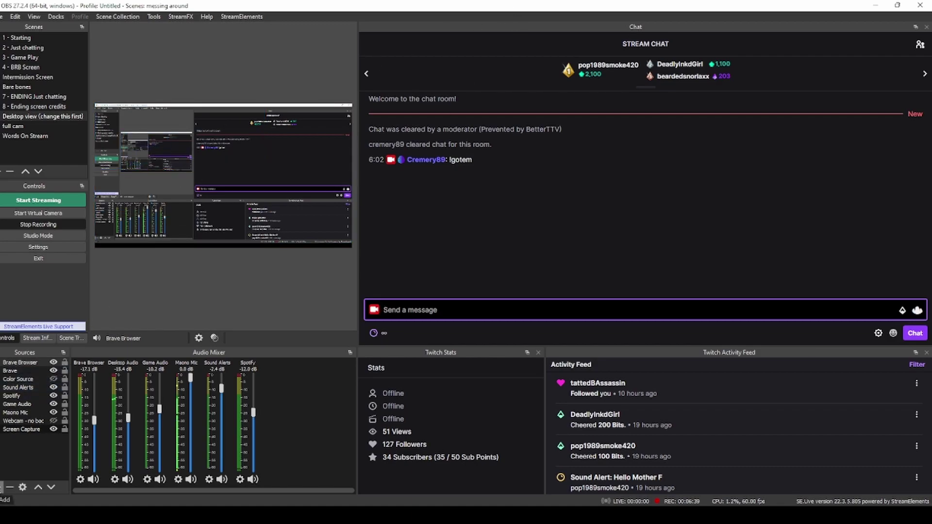
Mute Desktop Audio and add an Application Audio Output Capture source named Test.
{"action": "left_click", "coordinate": [127, 480]}
{"action": "left_click", "coordinate": [1, 487]}
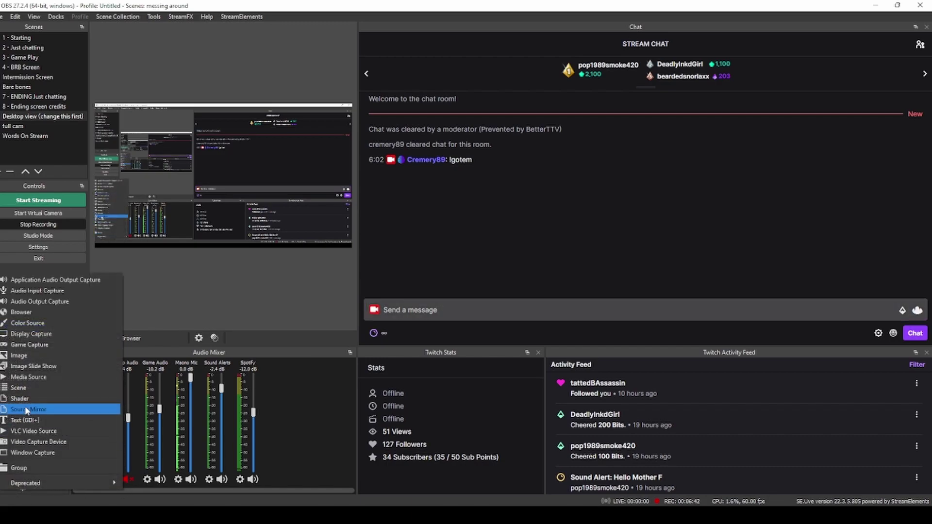
{"action": "left_click", "coordinate": [77, 282]}
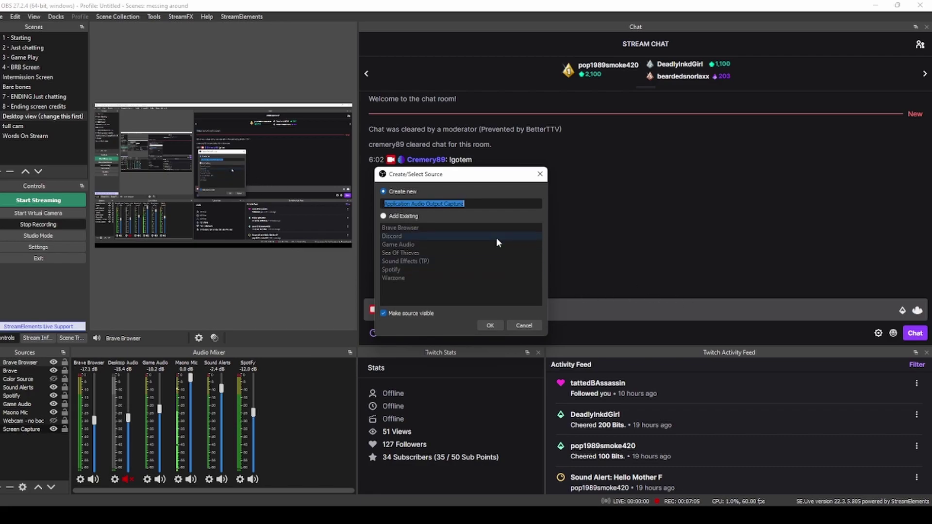
{"action": "type", "text": "Tes"}
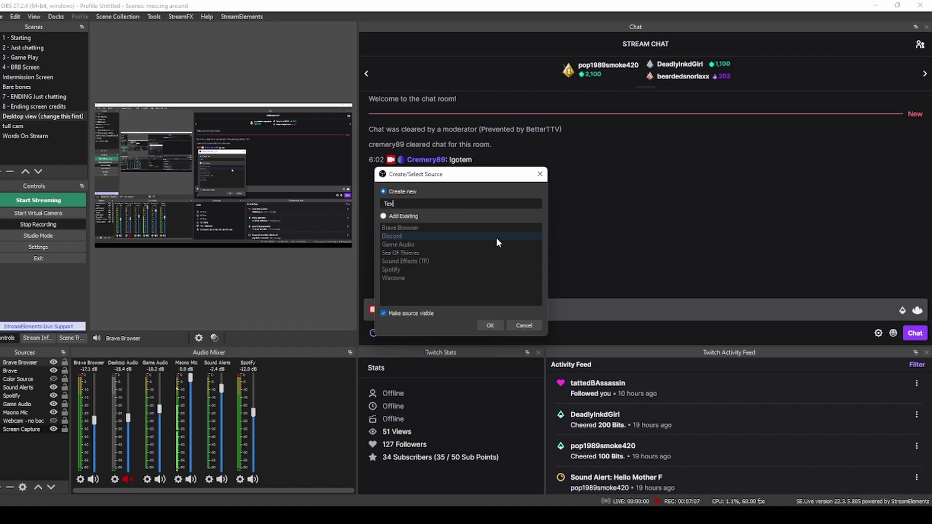
{"action": "type", "text": "t"}
{"action": "left_click", "coordinate": [490, 325]}
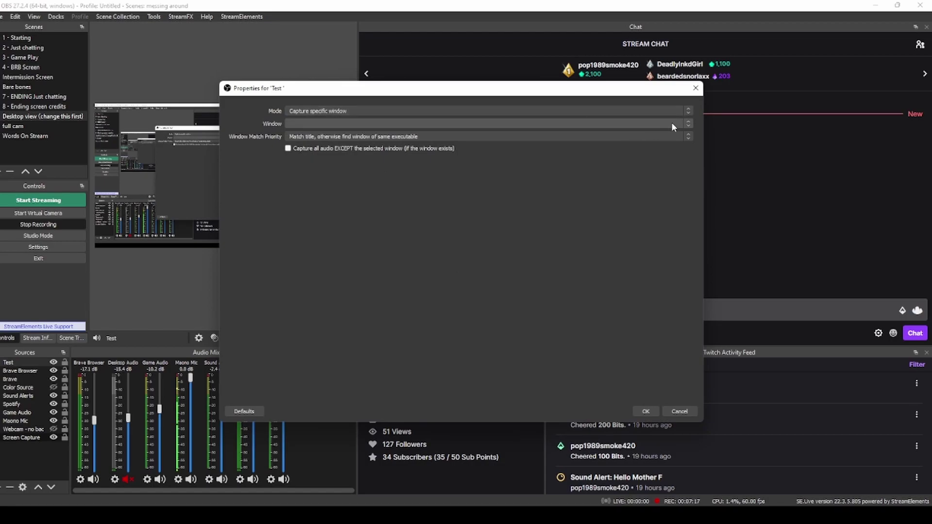
Set the Test source to capture the [TouchPortal.exe] window and confirm.
{"action": "left_click", "coordinate": [423, 124]}
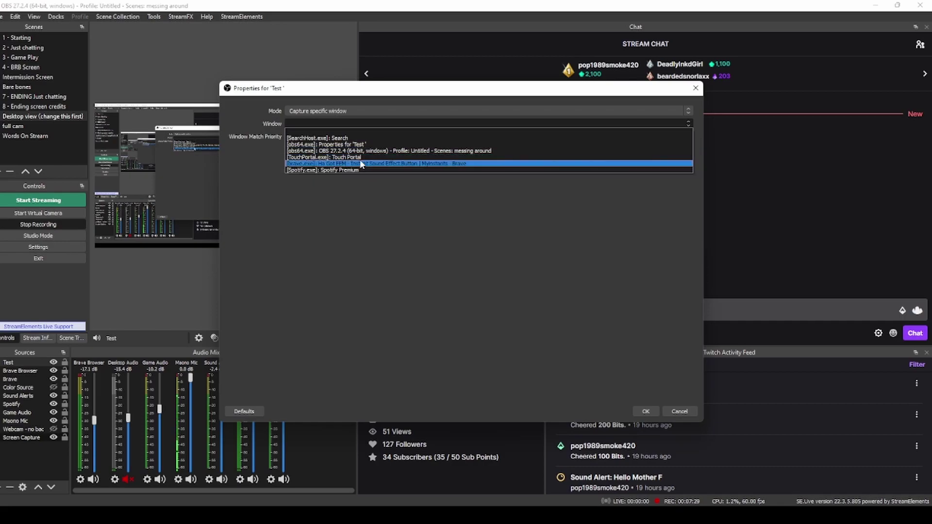
{"action": "left_click", "coordinate": [315, 158]}
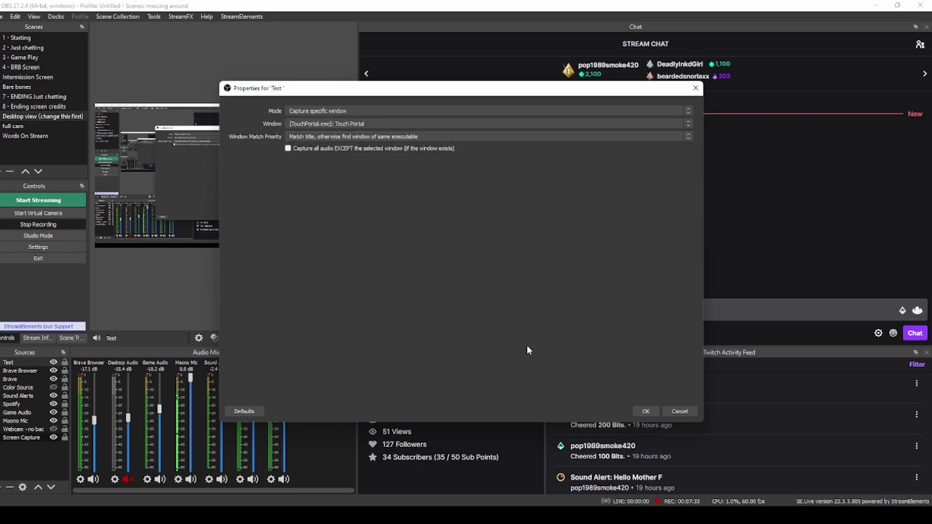
{"action": "left_click", "coordinate": [646, 411]}
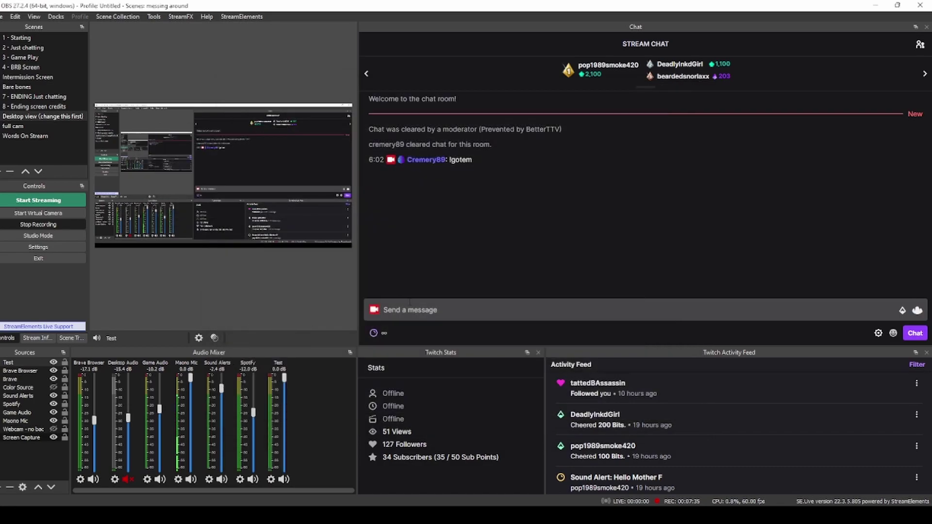
Send the !gotem message in the Twitch chat again.
{"action": "left_click", "coordinate": [383, 310]}
{"action": "type", "text": "!"}
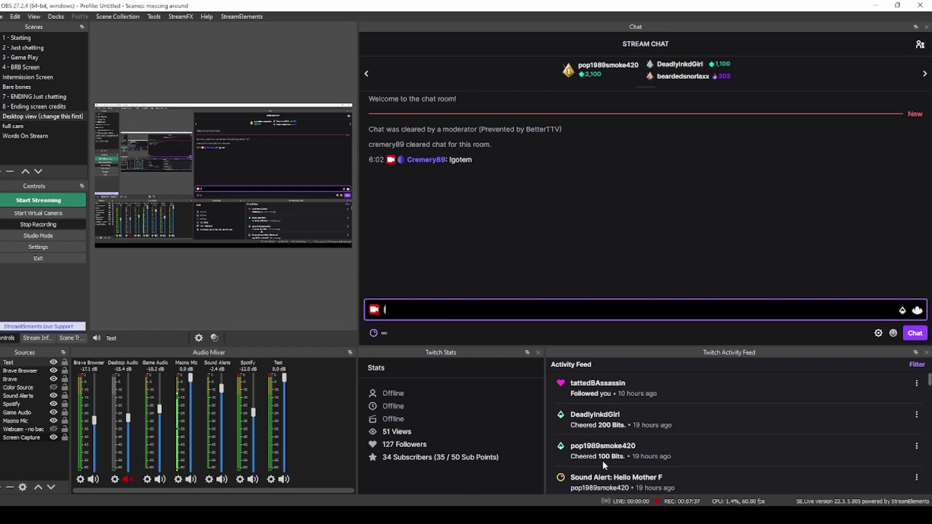
{"action": "type", "text": "gotem"}
{"action": "key", "text": "Return"}
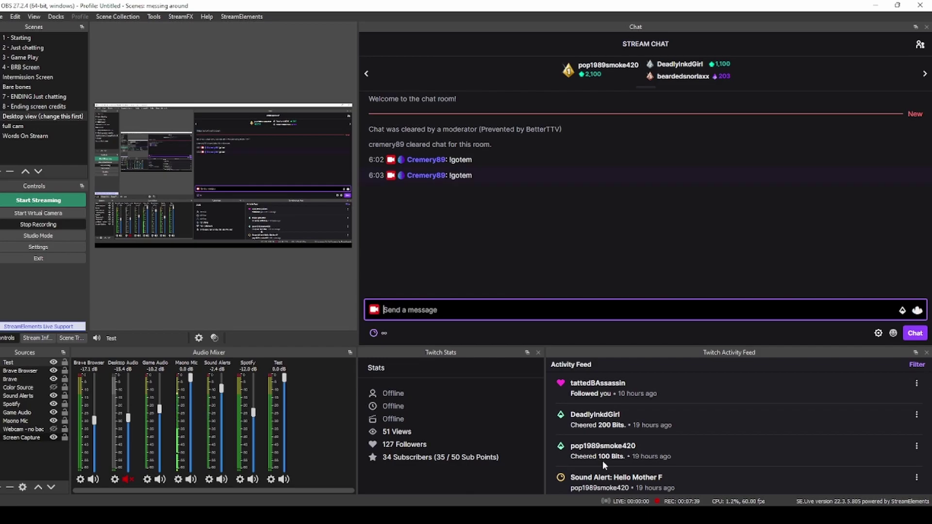
Lower the Test source volume to -15.7 dB, then raise it to -8.5 dB.
{"action": "left_click", "coordinate": [285, 380]}
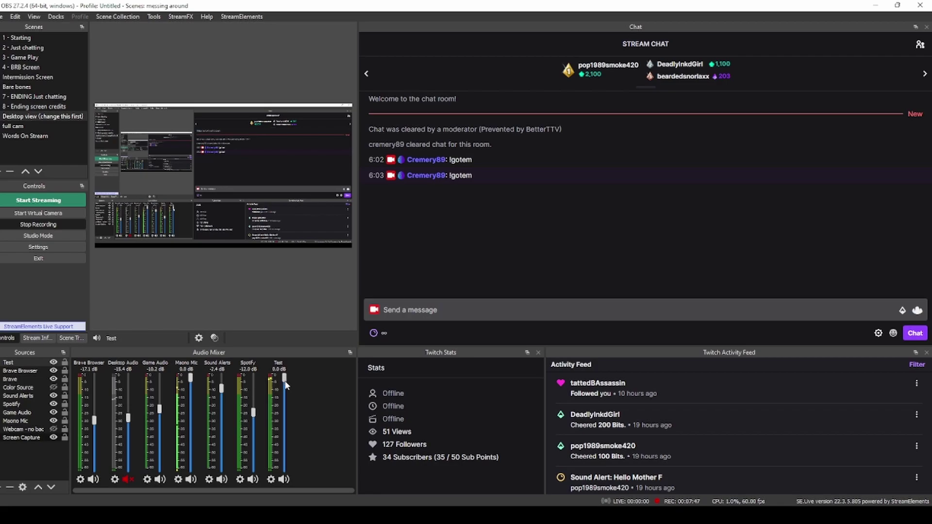
{"action": "left_click_drag", "start_coordinate": [286, 390], "coordinate": [282, 436]}
{"action": "left_click_drag", "start_coordinate": [284, 419], "coordinate": [285, 406]}
Remove the Test audio source from the OBS Sources list.
{"action": "right_click", "coordinate": [13, 366]}
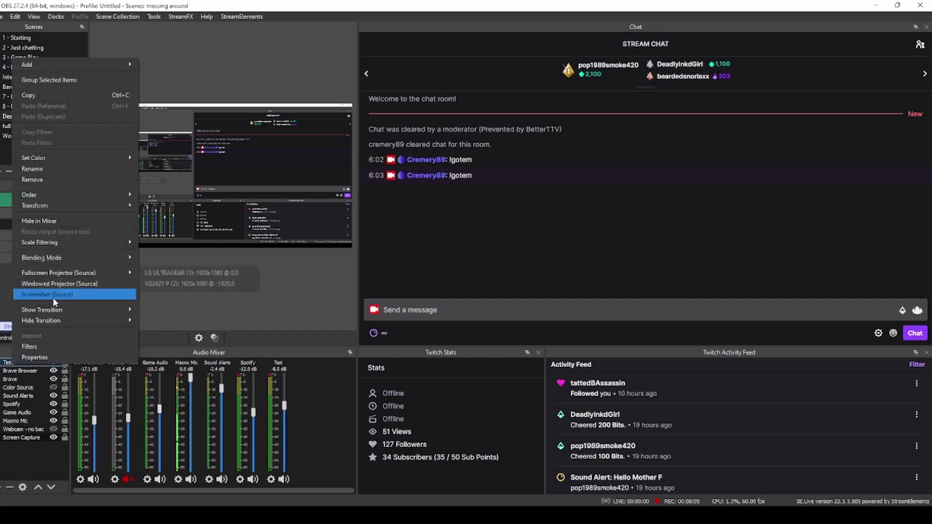
{"action": "left_click", "coordinate": [46, 177]}
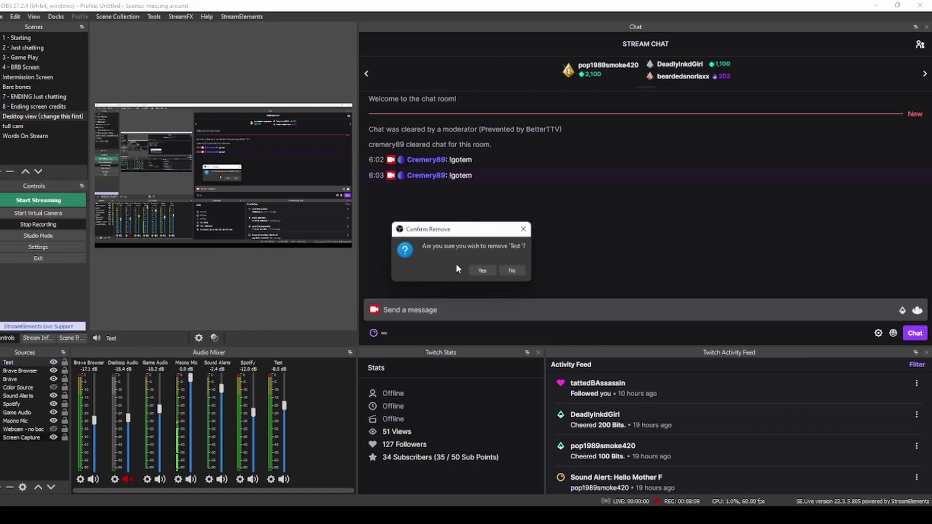
{"action": "left_click", "coordinate": [481, 272]}
Minimize OBS to return to Touch Portal's Sounds events, where Ha-Got-Em shows 2 runs.
{"action": "left_click", "coordinate": [876, 5]}
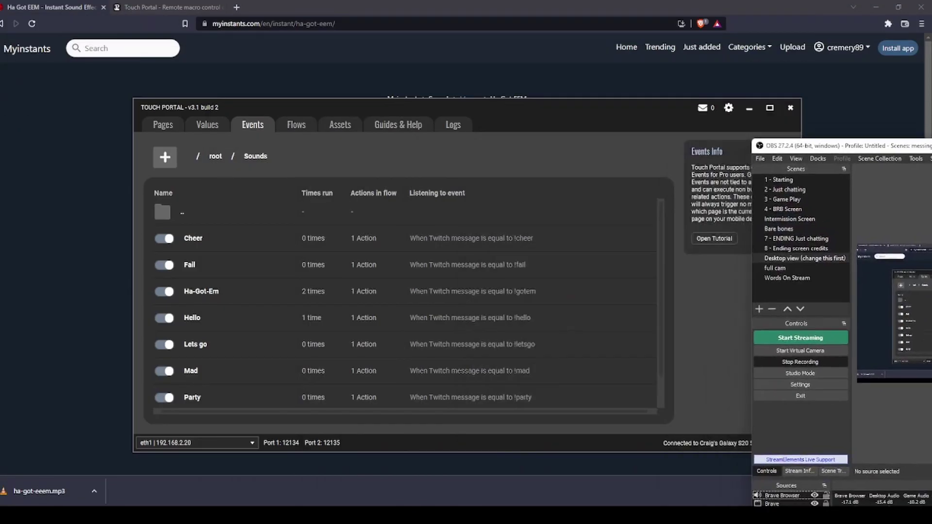